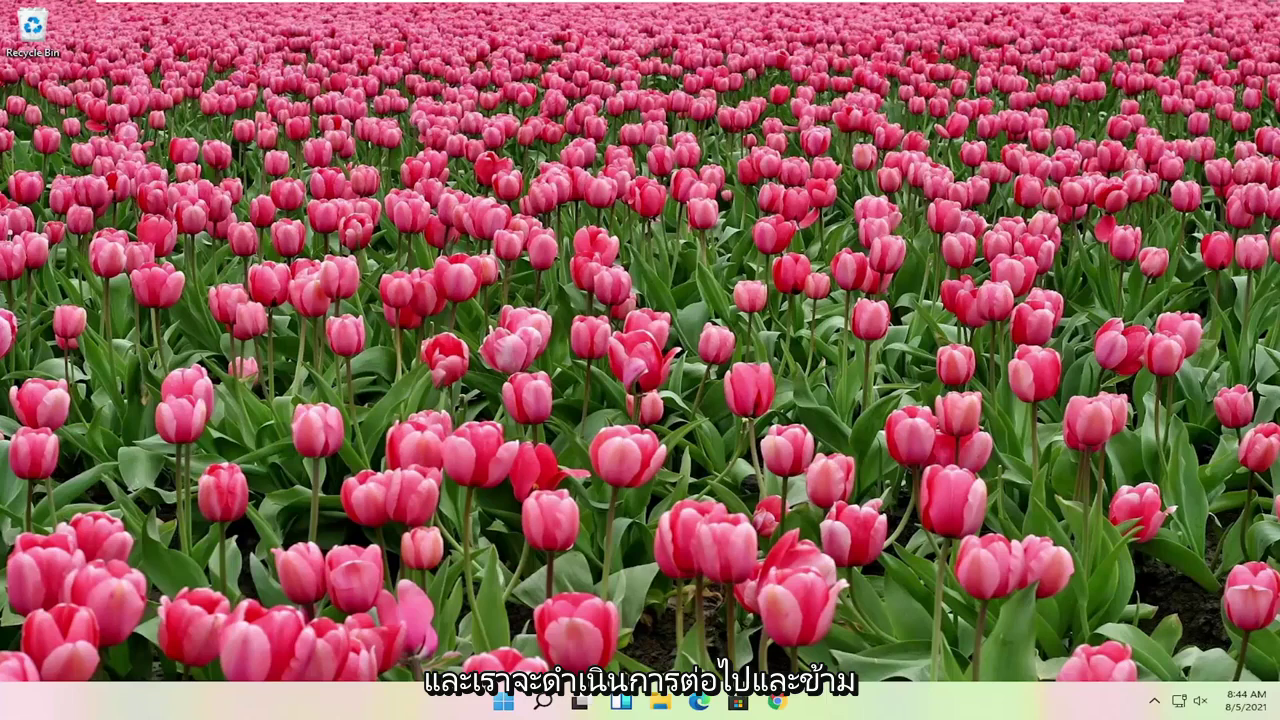
Restart the computer from the desktop.
right_click(503, 703)
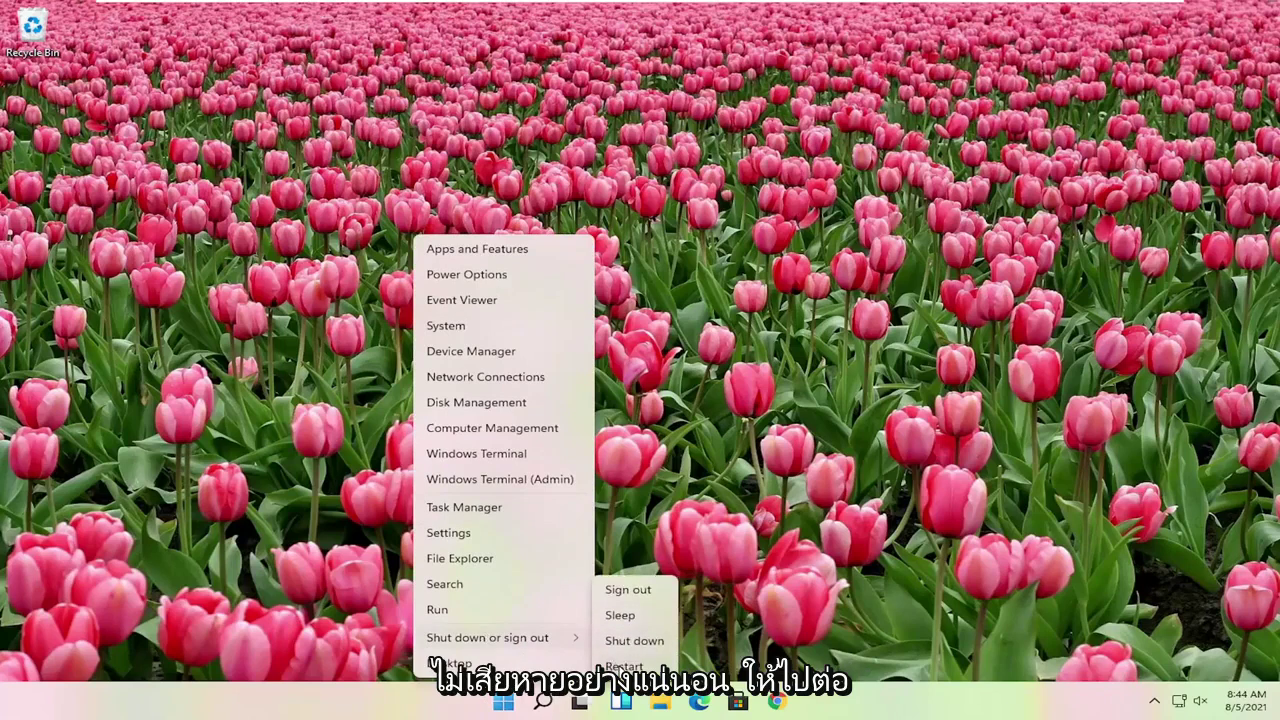
click(480, 664)
right_click(506, 703)
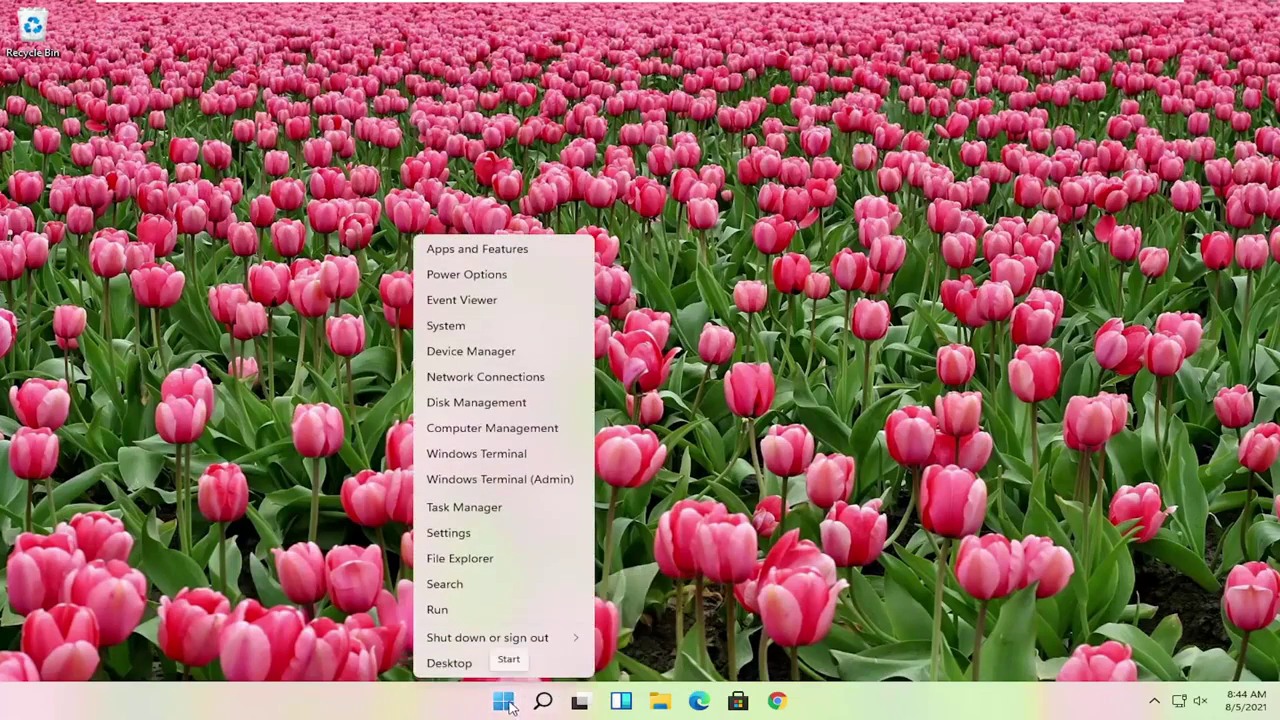
mouse_move(492, 642)
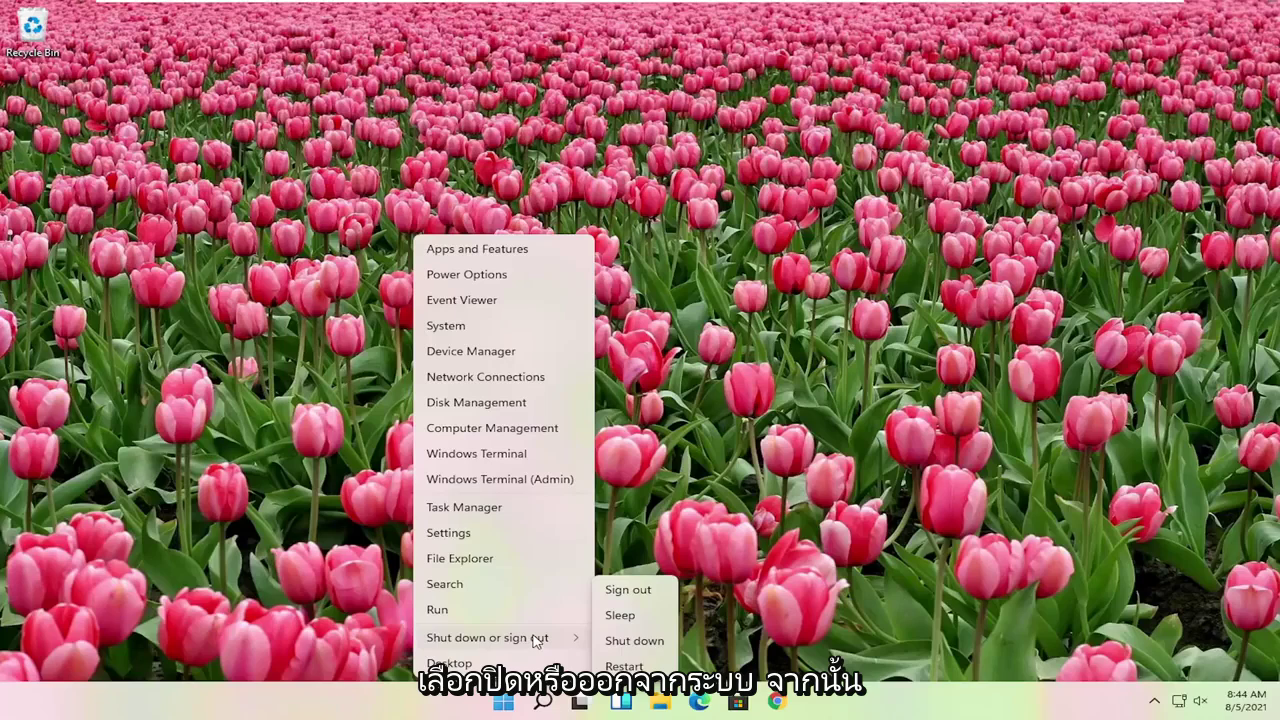
click(625, 666)
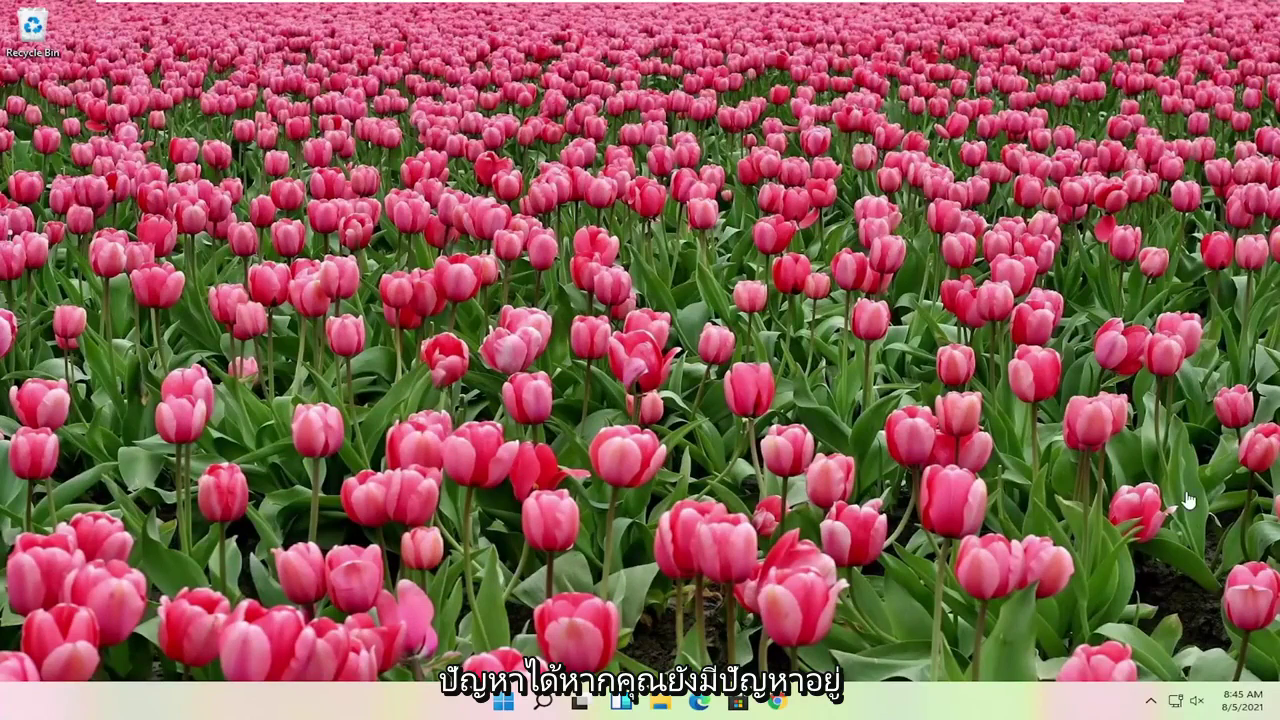
Open Task Manager and move its window nearer the middle of the desktop.
right_click(503, 702)
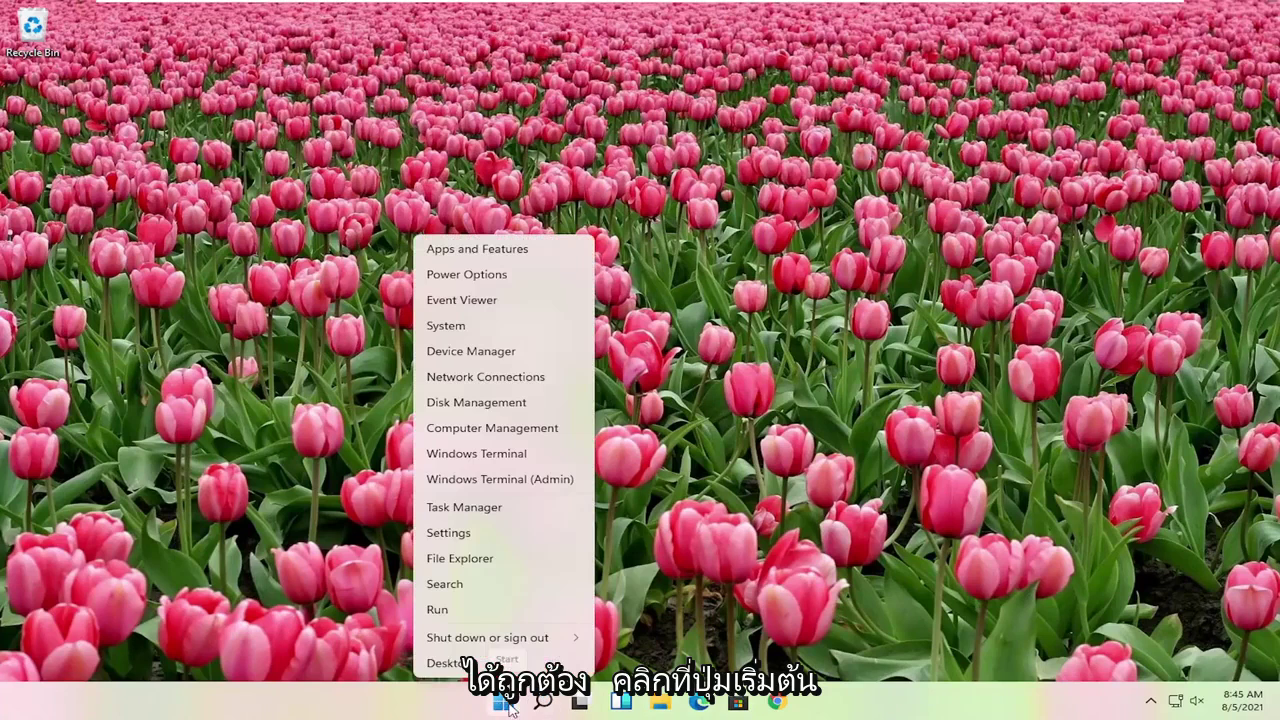
click(489, 511)
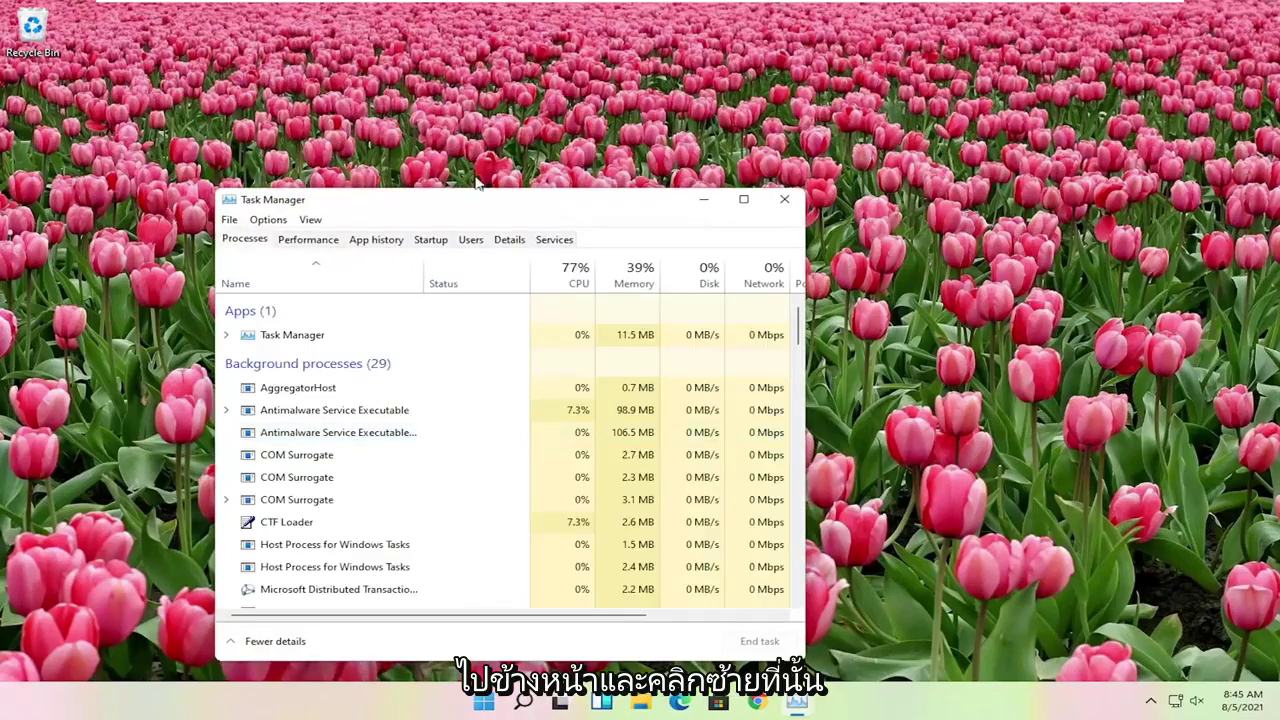
drag(563, 201, 718, 140)
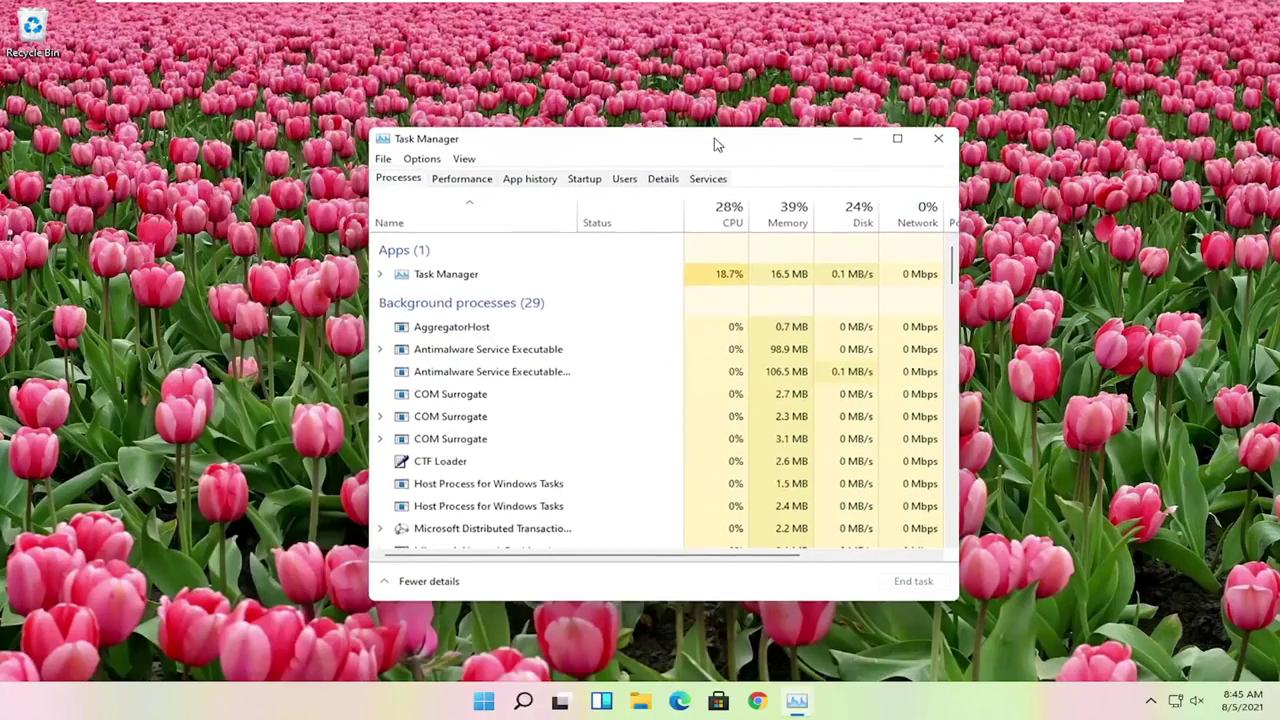
Find the Windows Explorer process in Task Manager's process list and restart it.
scroll(600, 355, down, 15)
scroll(600, 355, up, 4)
scroll(600, 360, up, 10)
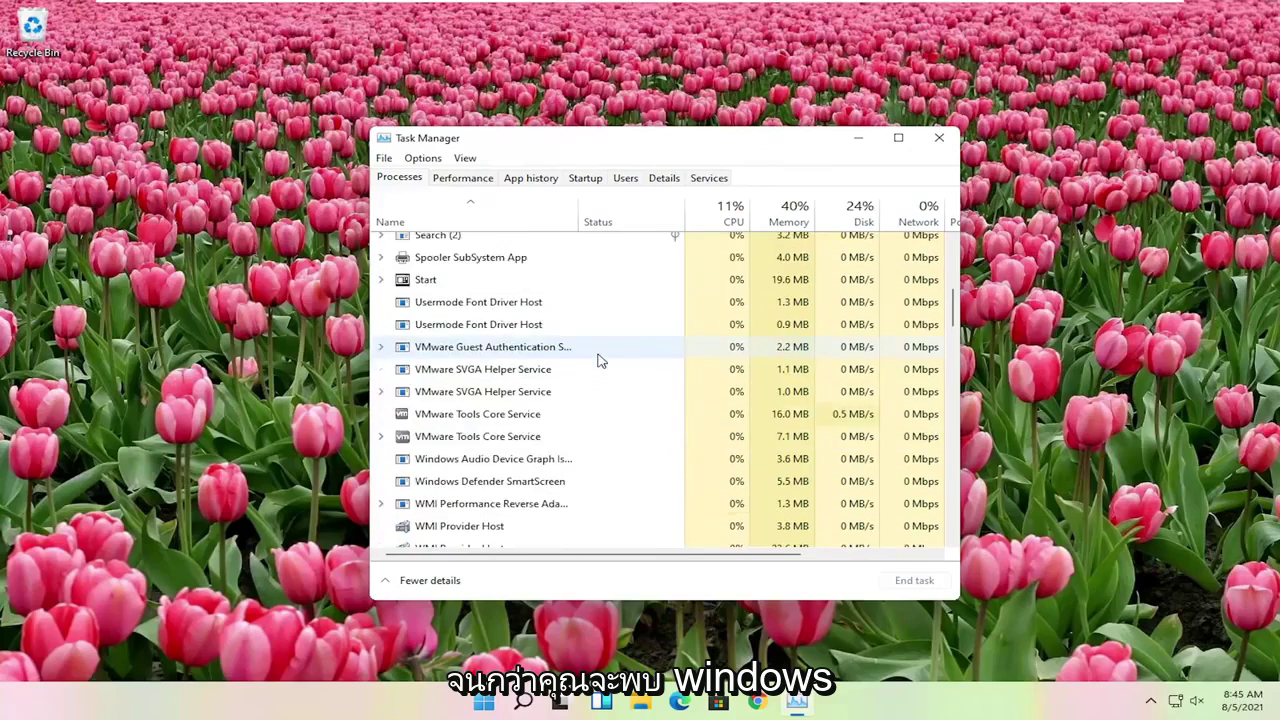
scroll(590, 365, down, 14)
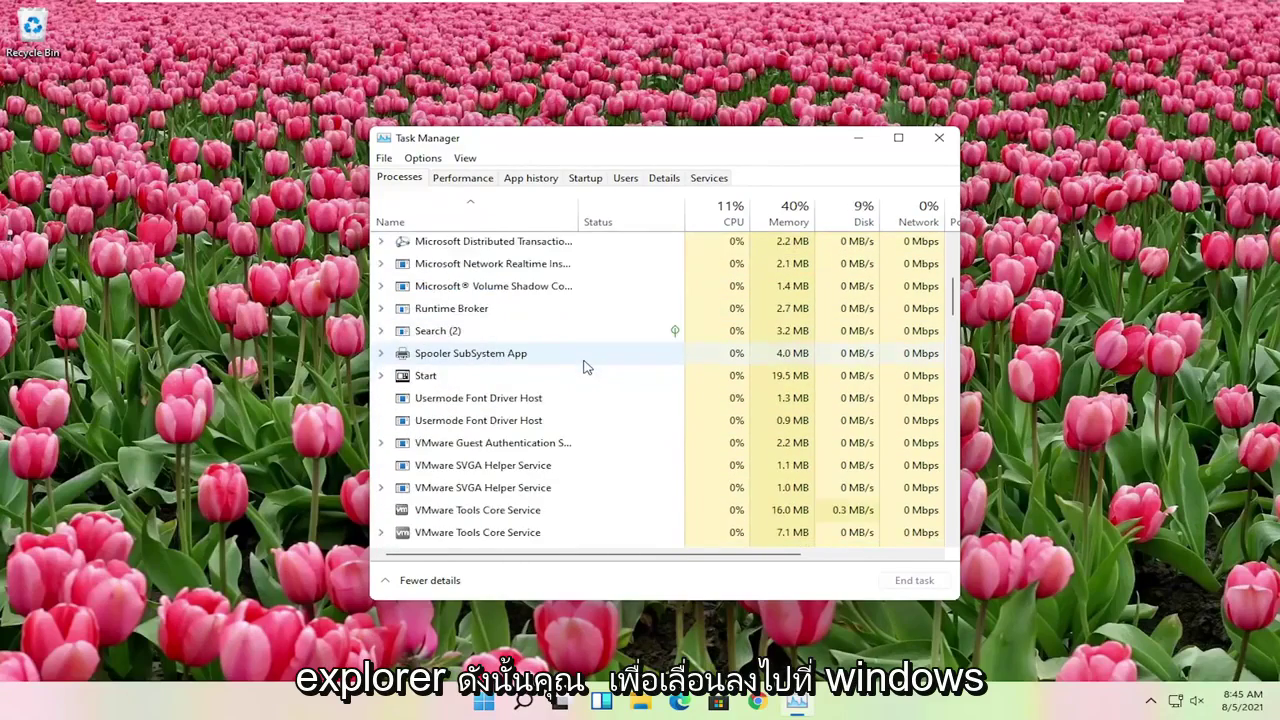
click(533, 386)
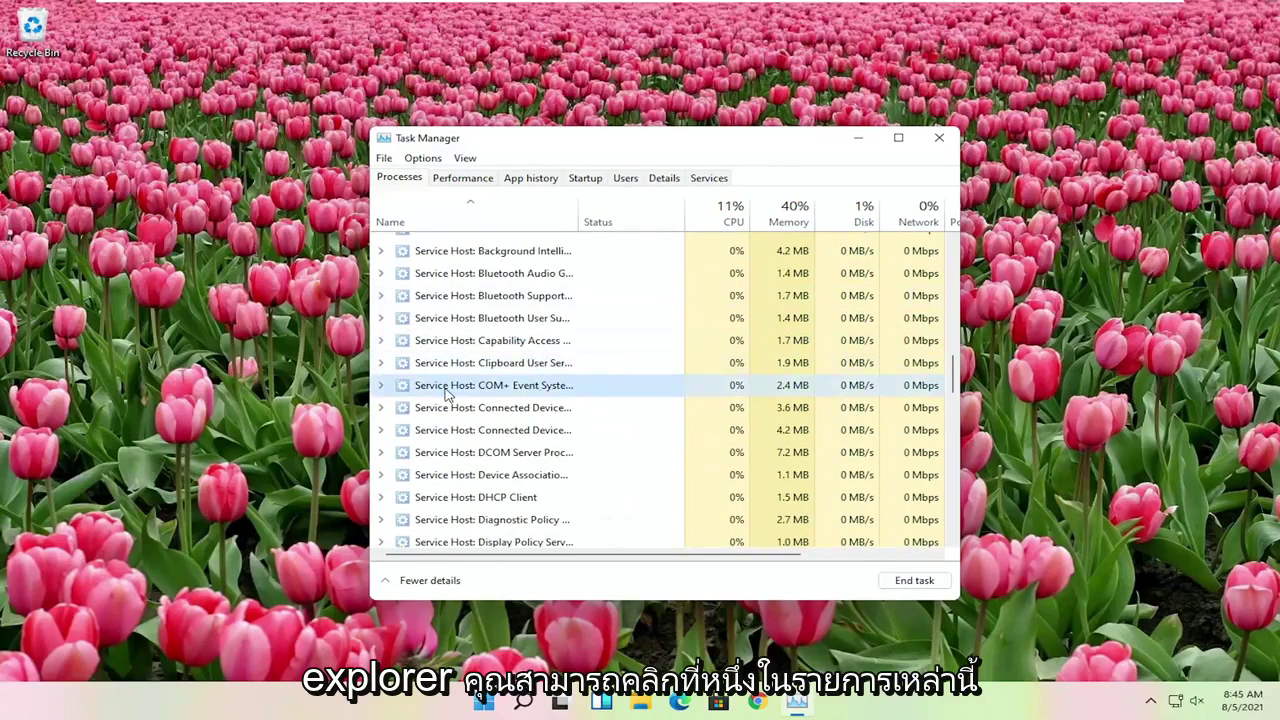
key(w)
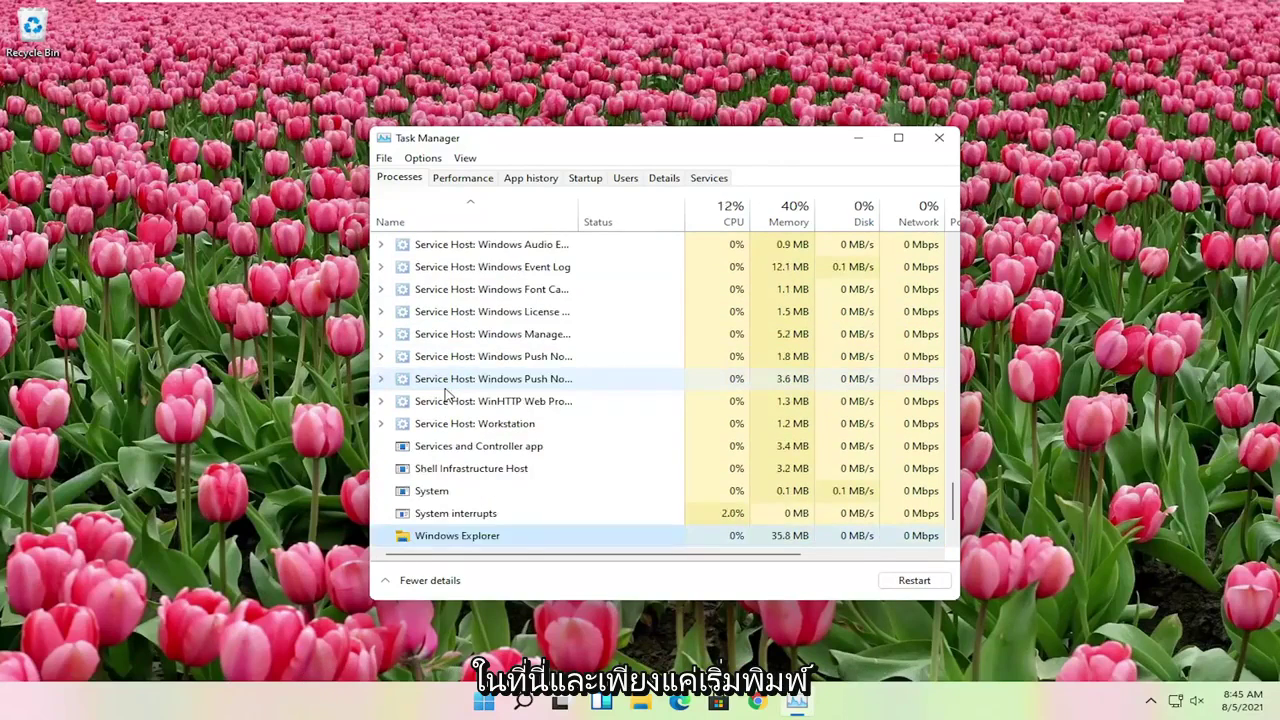
scroll(445, 400, down, 2)
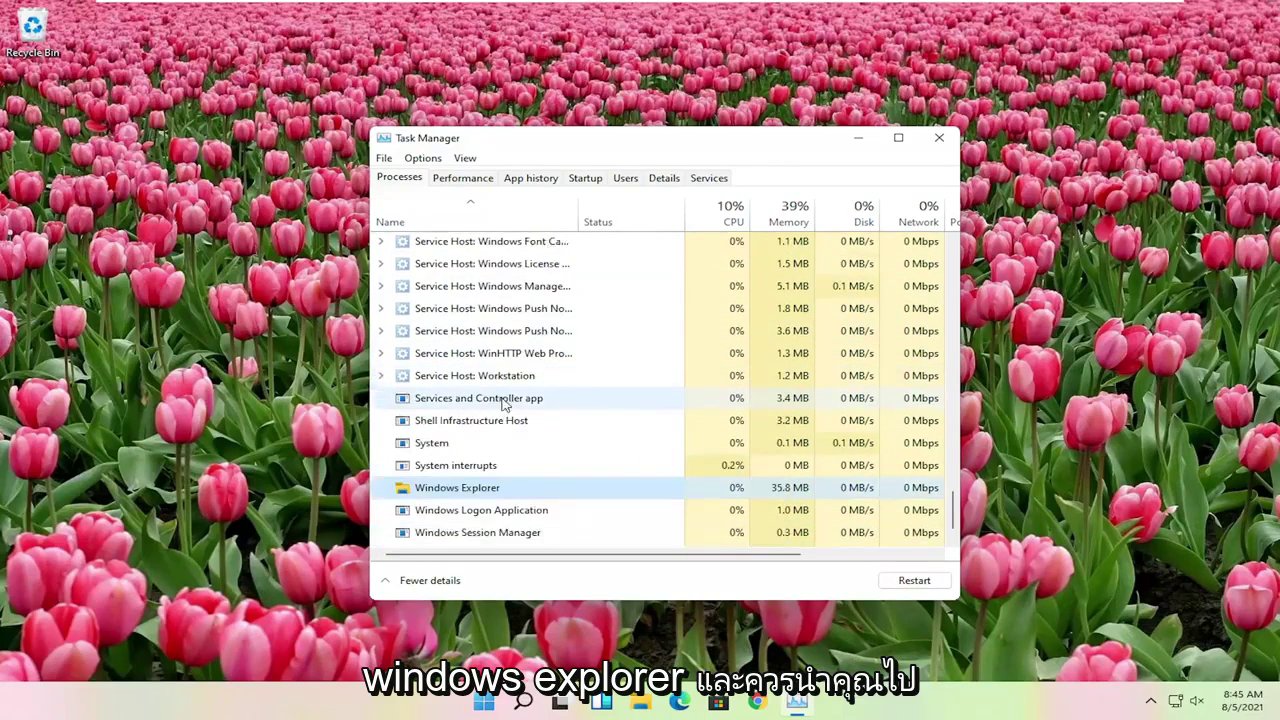
right_click(431, 447)
click(497, 452)
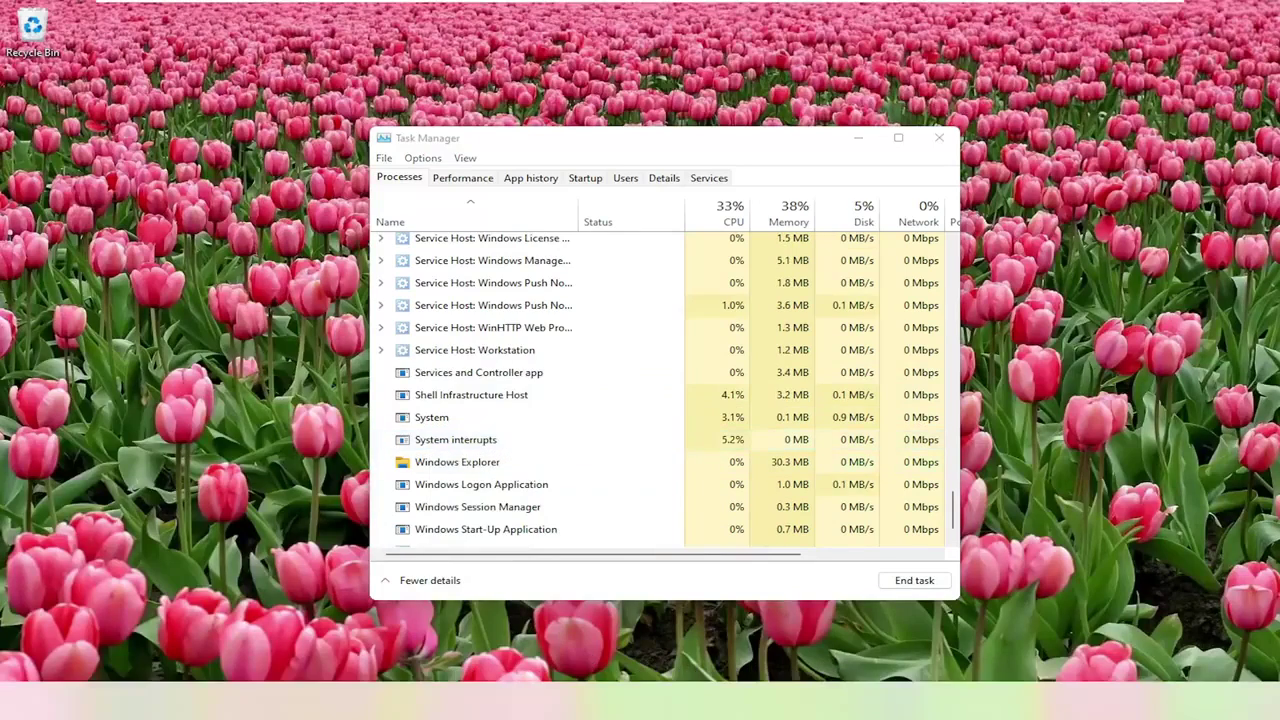
Test the Start button on the reloaded taskbar and close Task Manager.
click(484, 702)
click(484, 702)
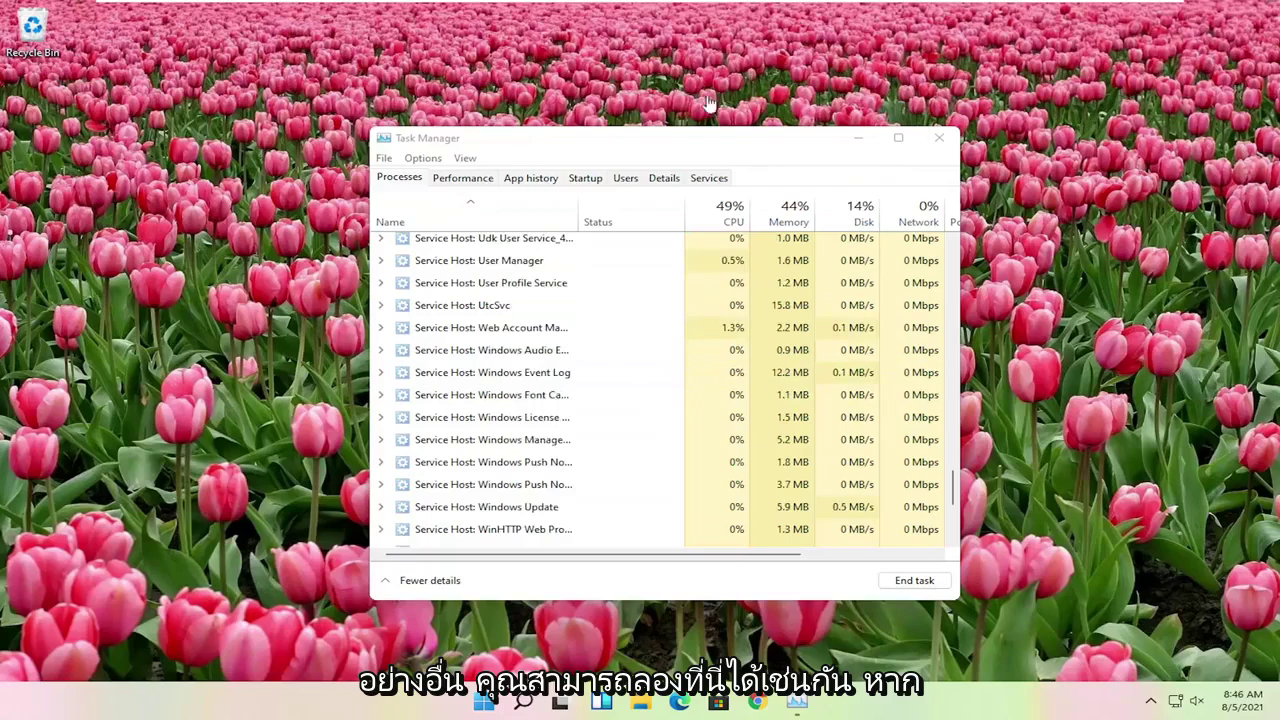
click(939, 137)
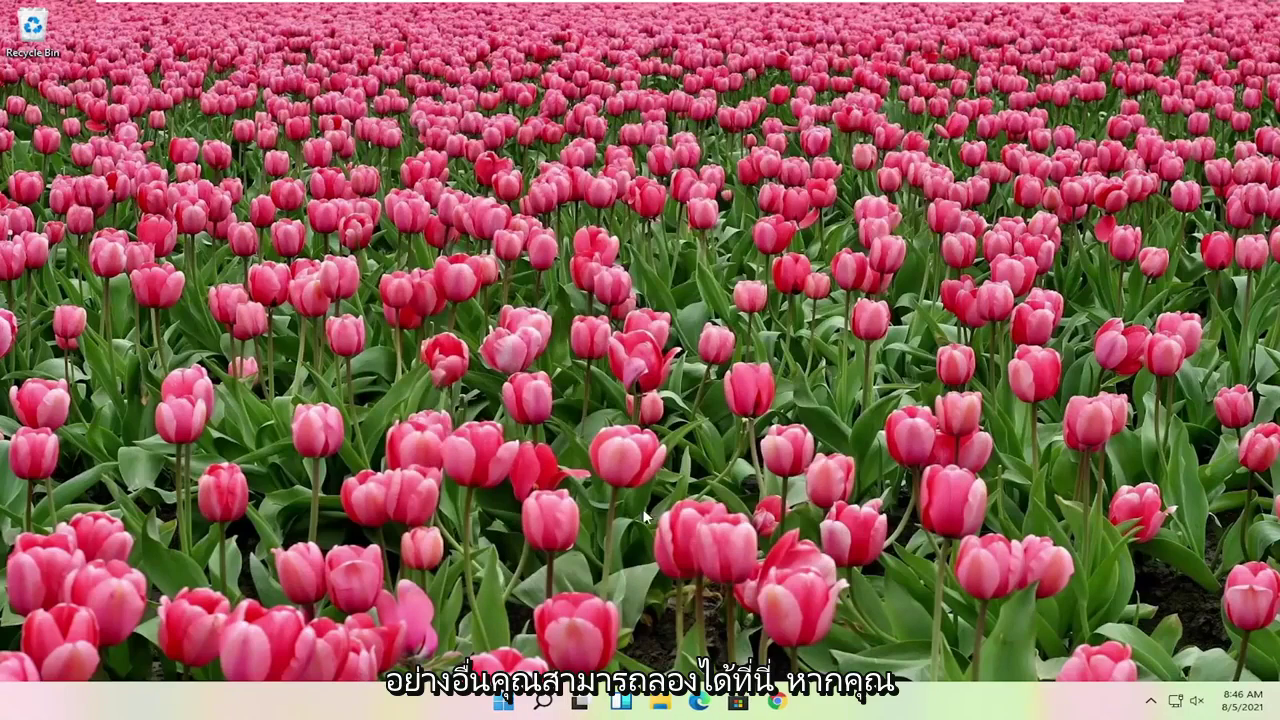
Check for updates on the Windows Update page of Settings and close Settings.
right_click(504, 704)
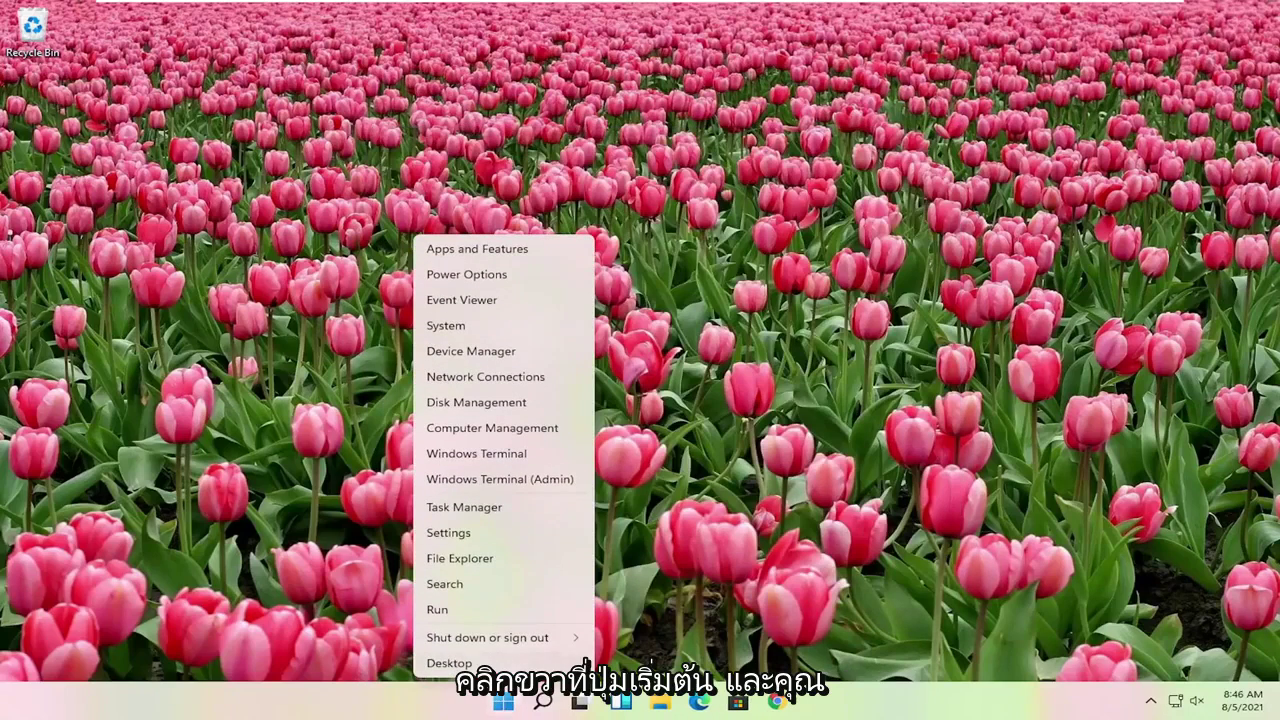
click(438, 533)
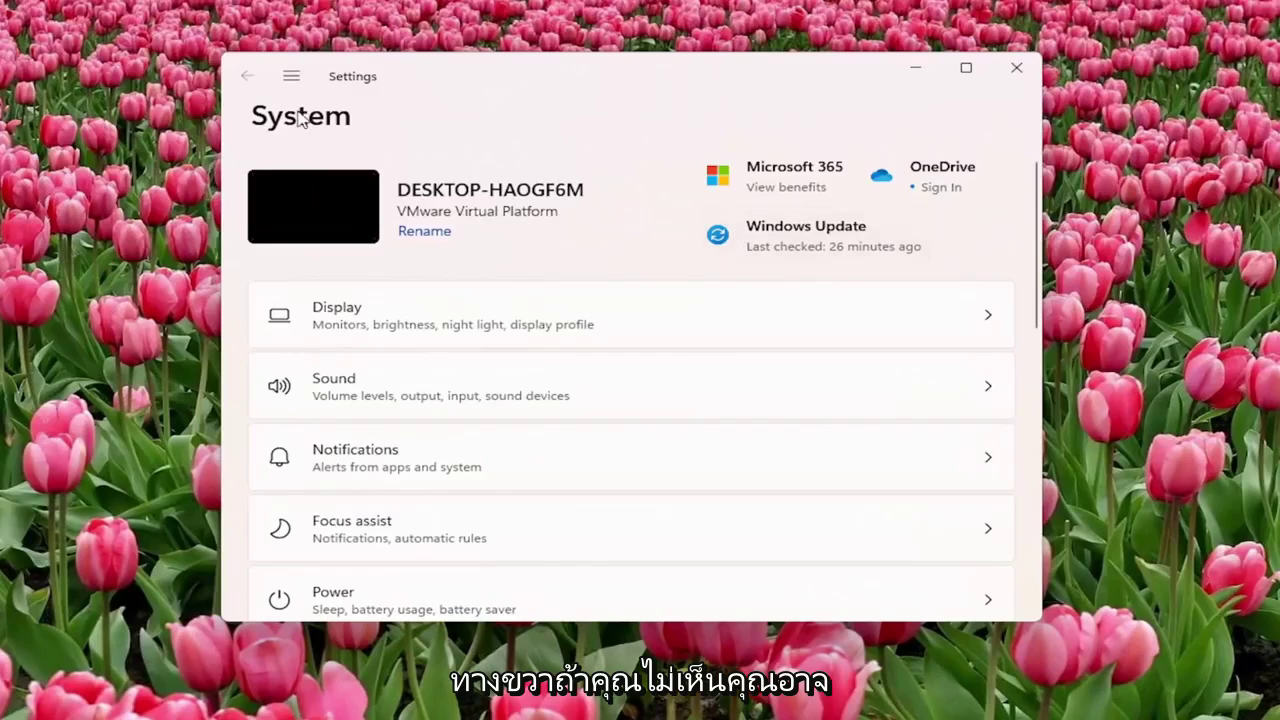
click(291, 78)
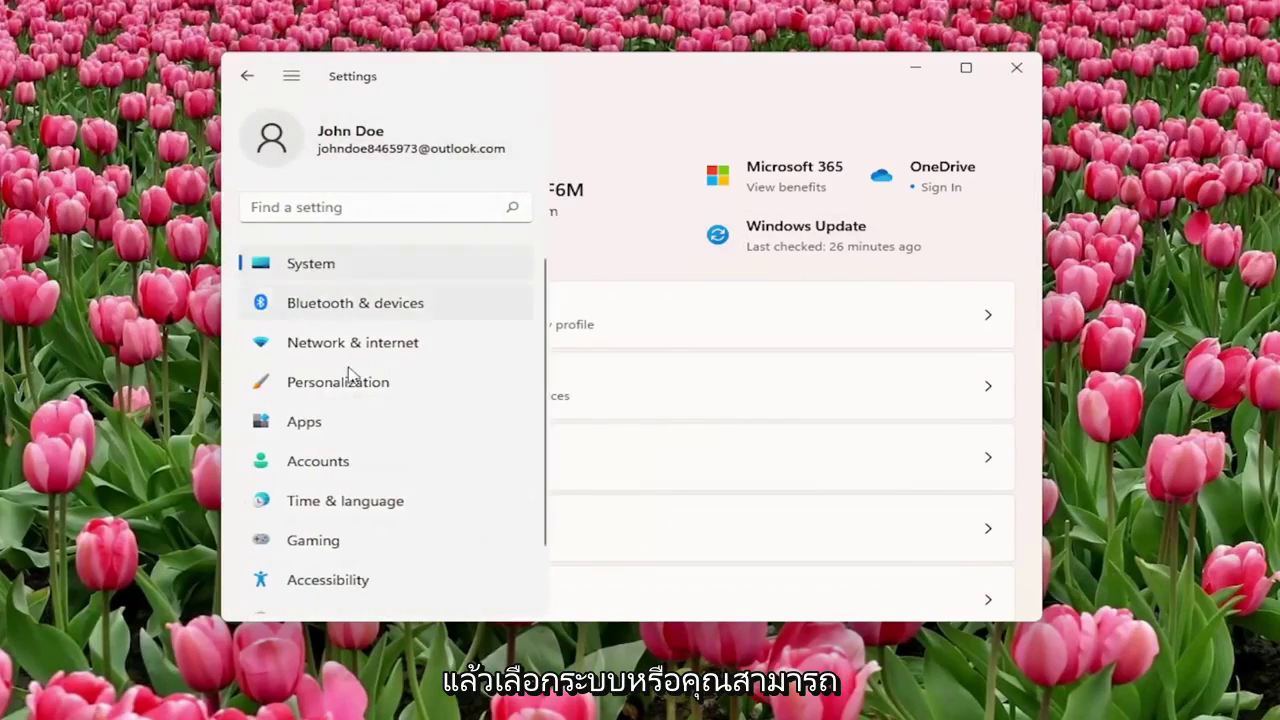
scroll(312, 450, down, 1)
click(330, 596)
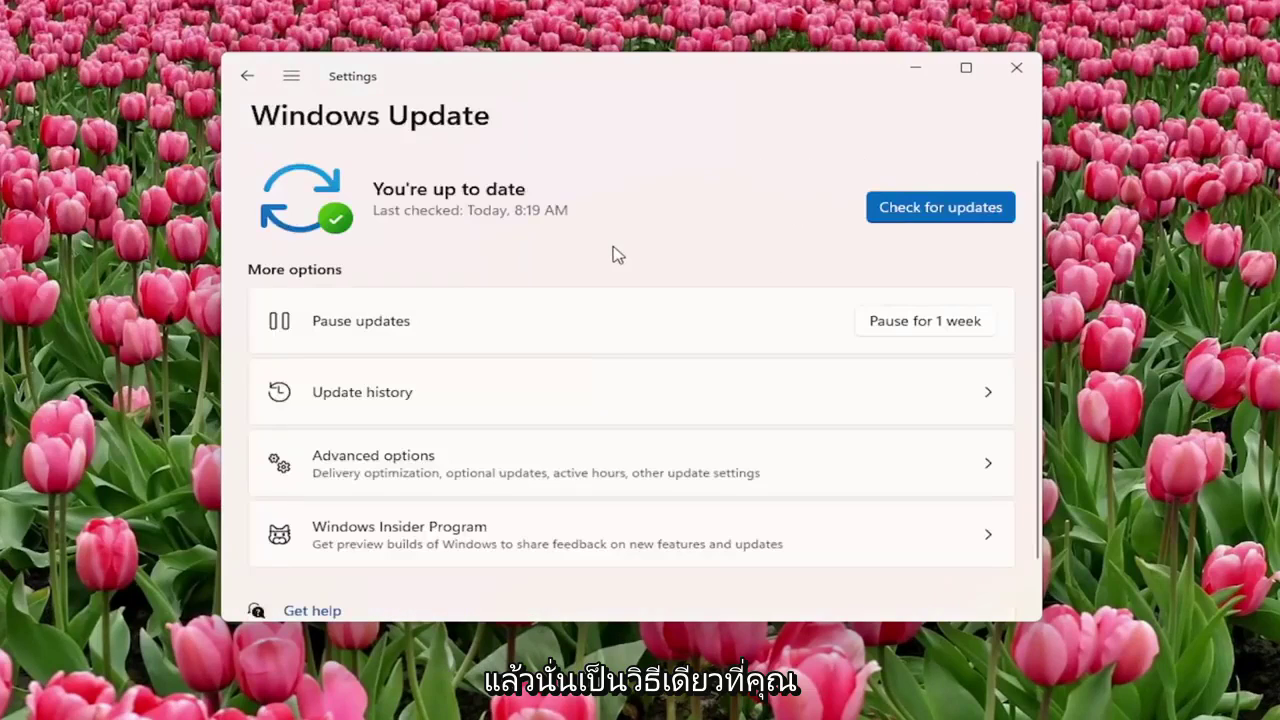
click(938, 216)
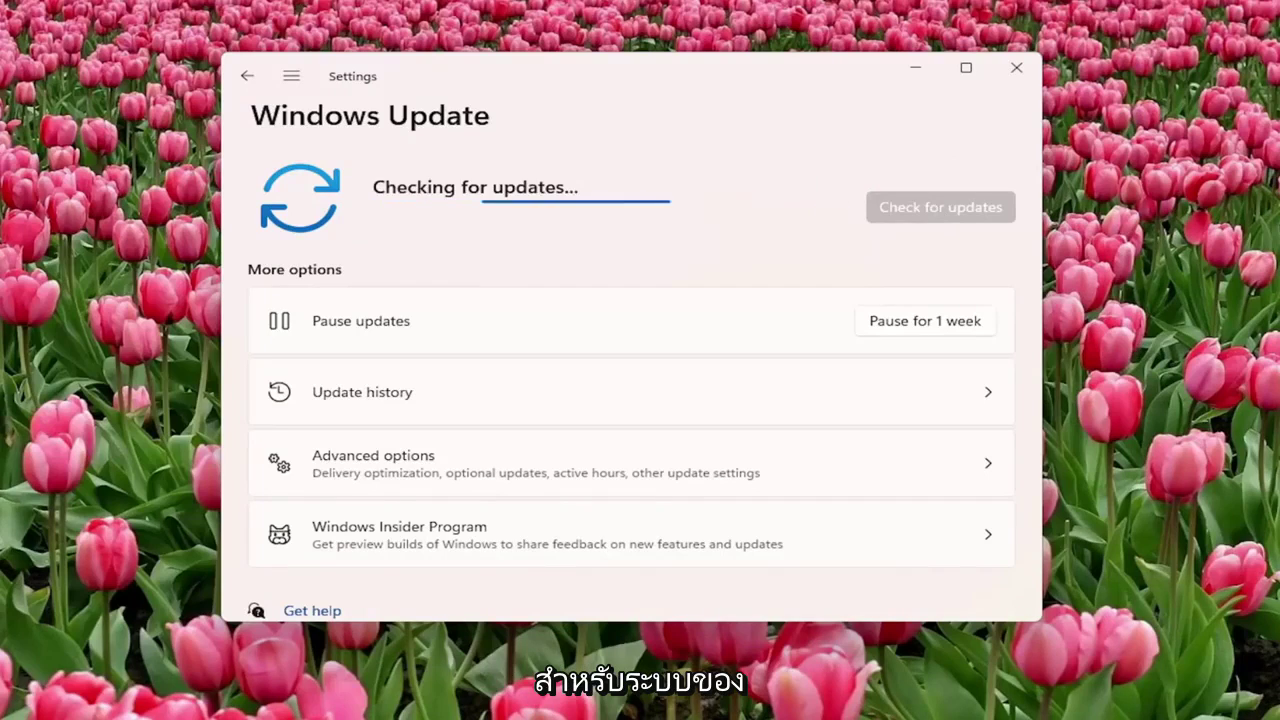
click(1016, 67)
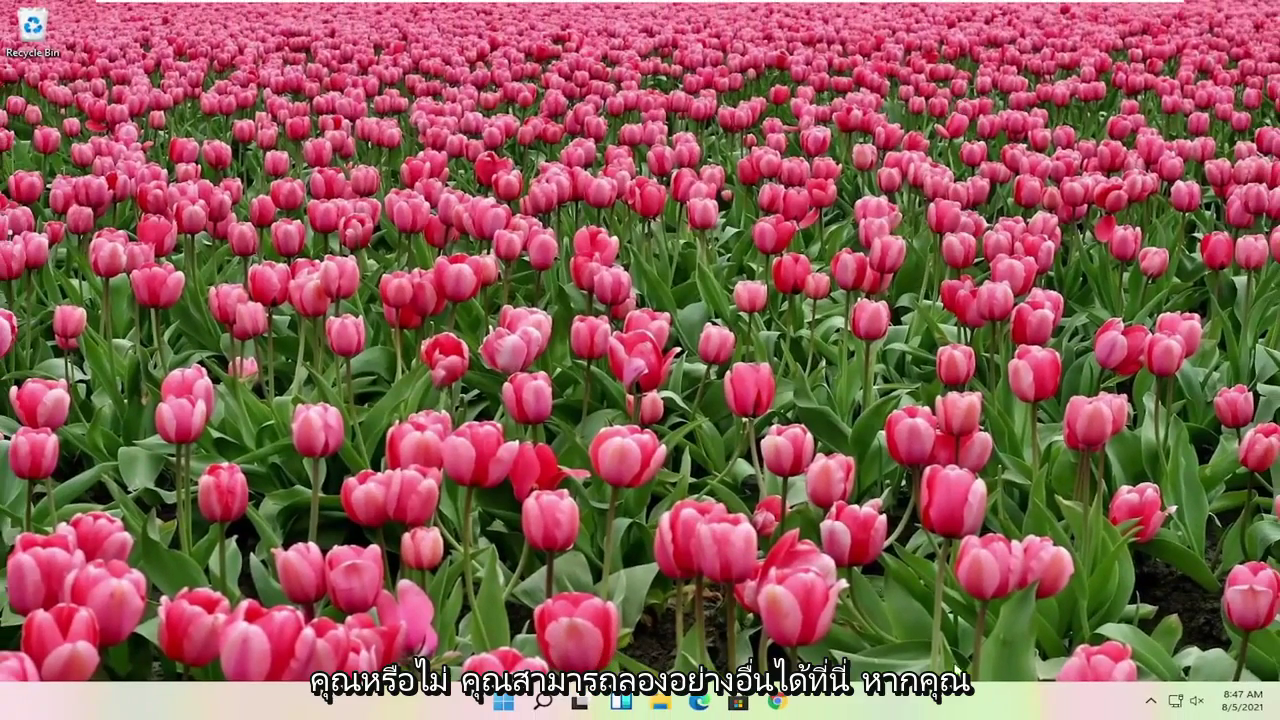
Run a new cmd task with administrative privileges from Task Manager.
right_click(502, 704)
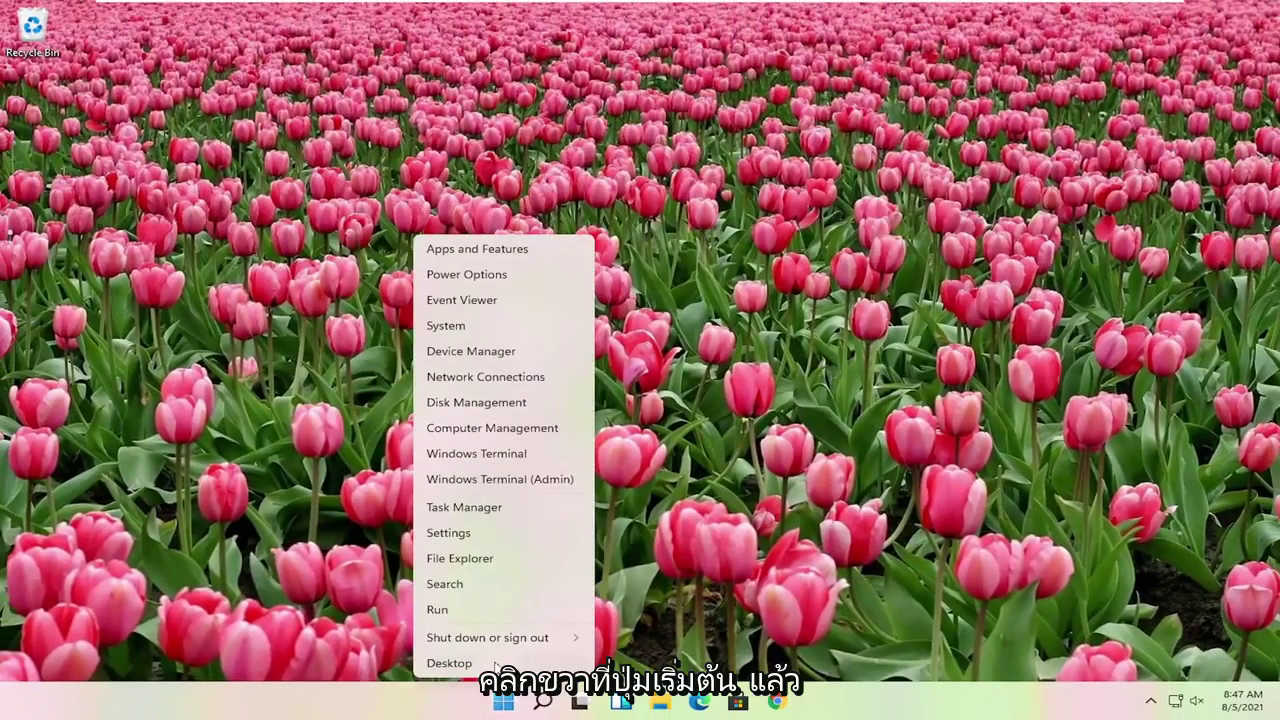
click(464, 507)
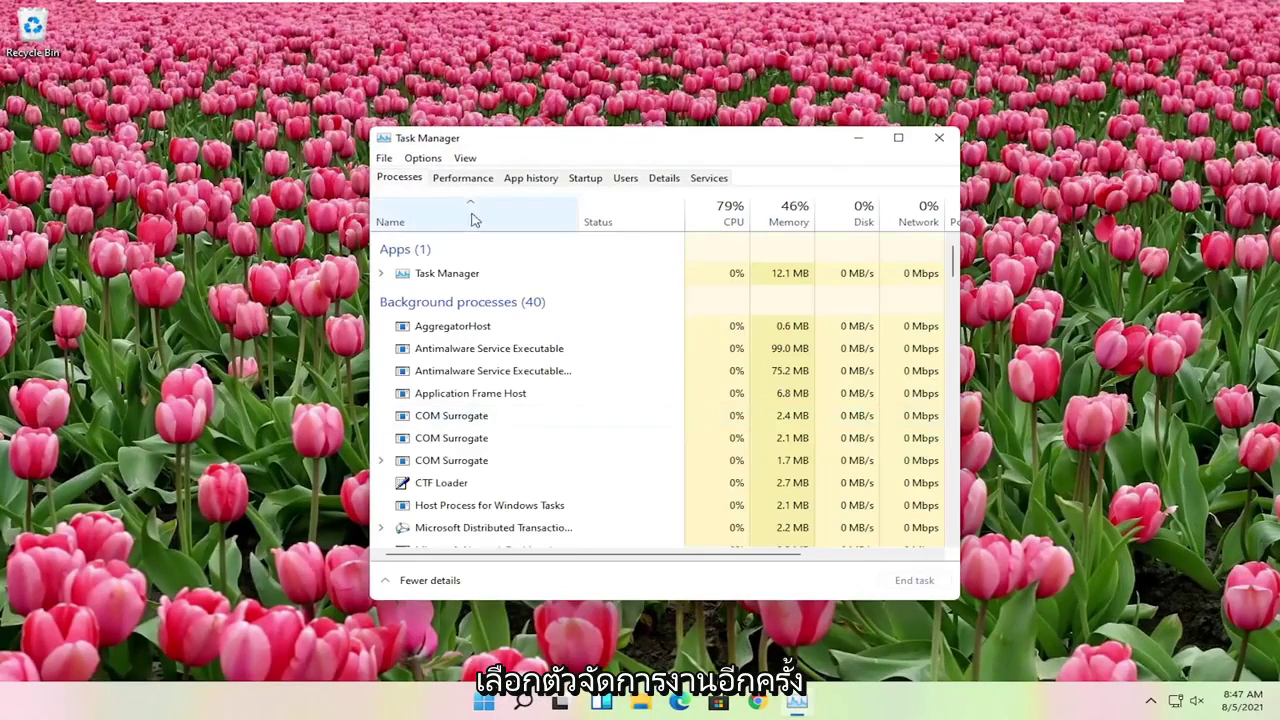
click(386, 160)
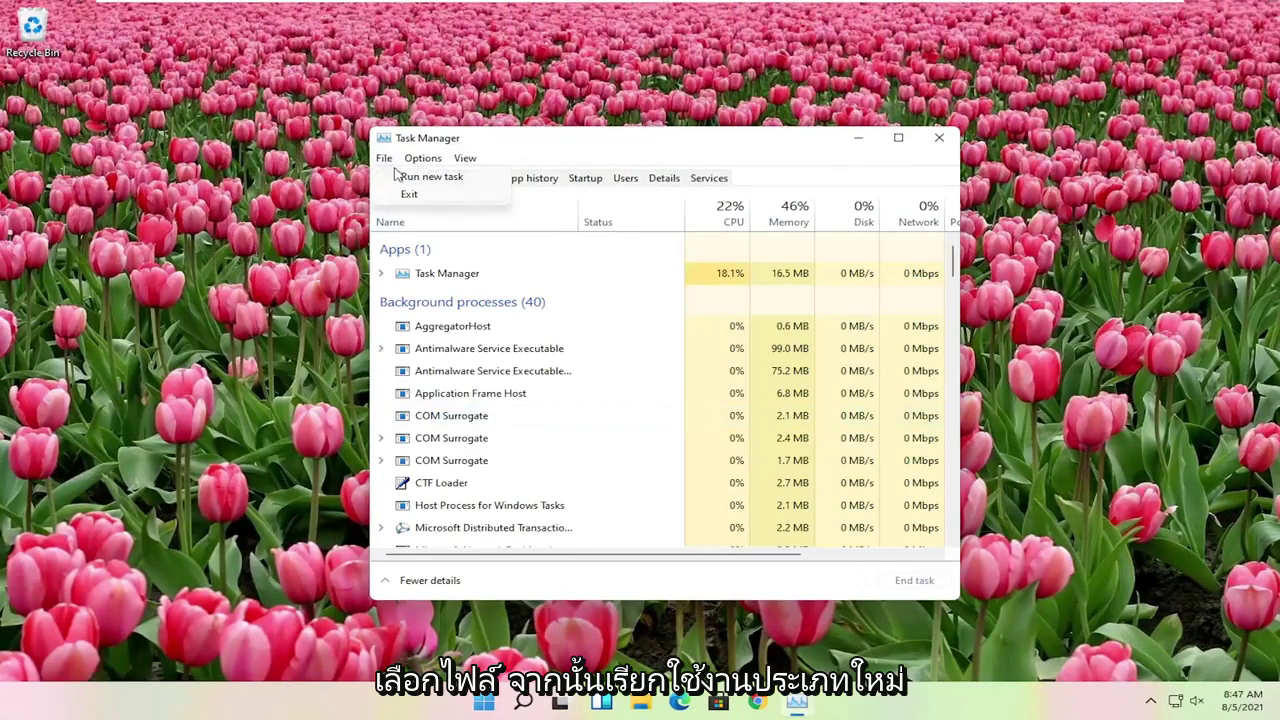
click(448, 177)
text(cmd)
click(444, 276)
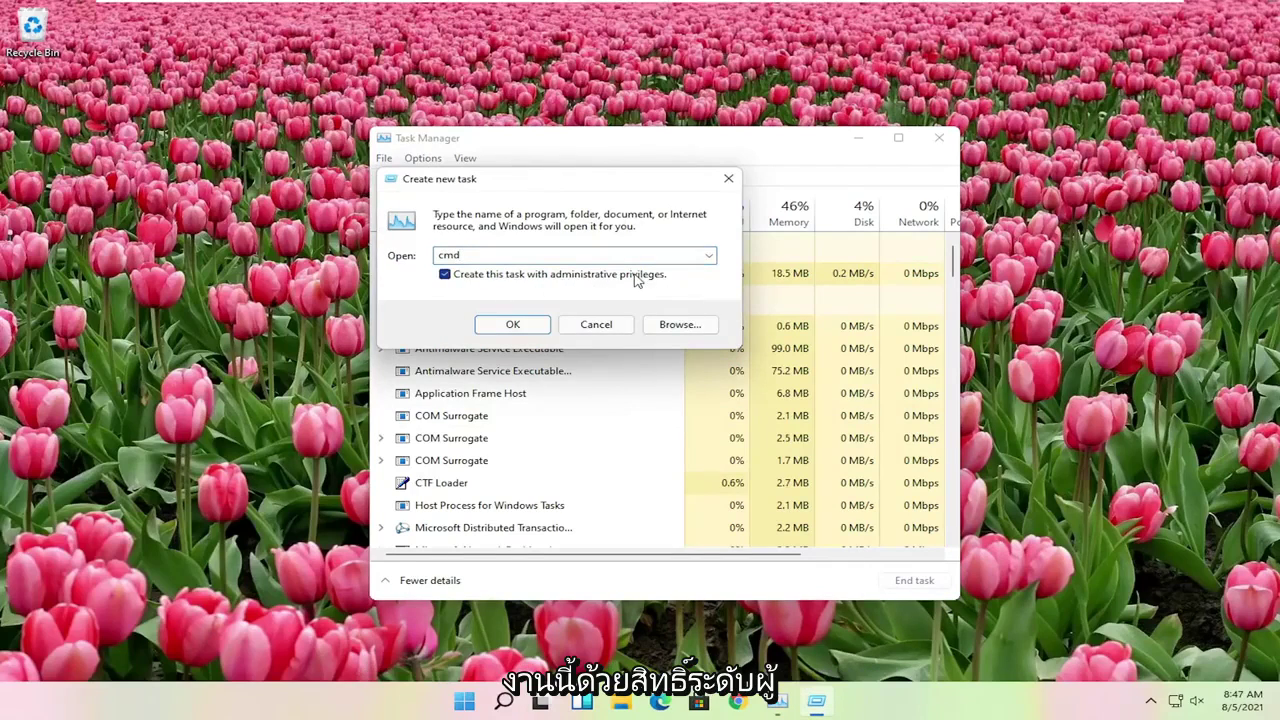
click(515, 324)
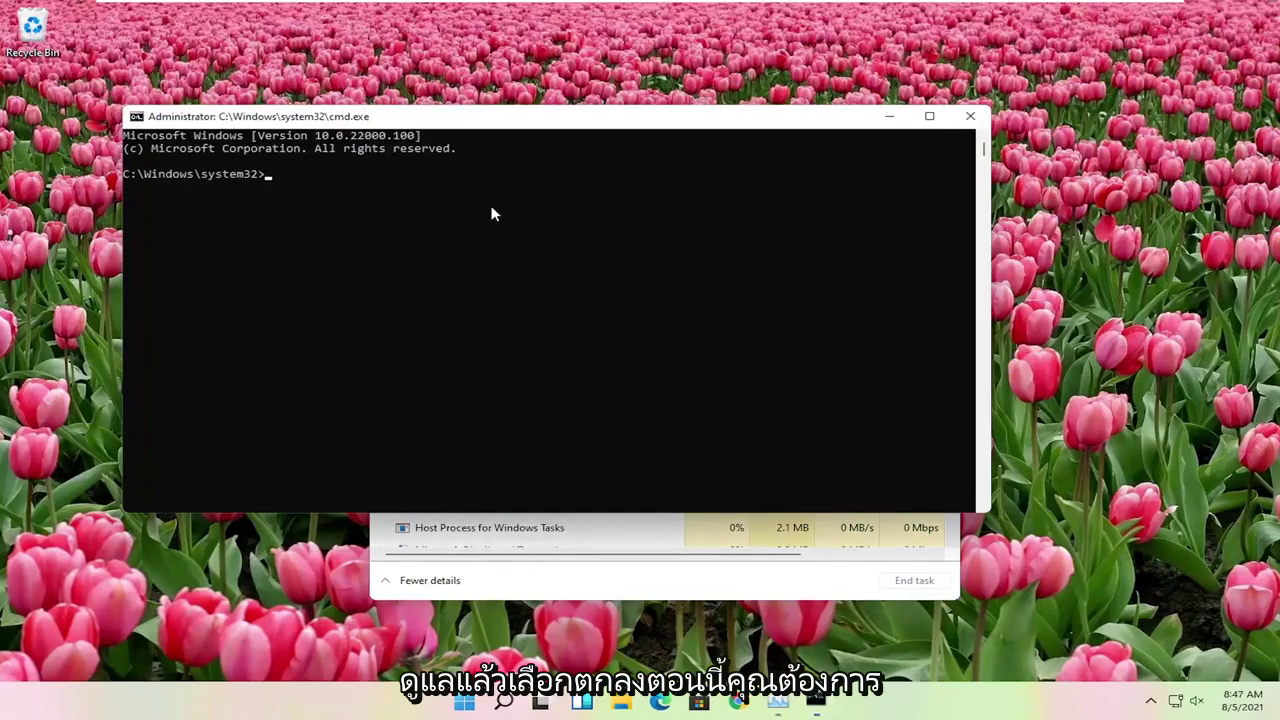
Run the sfc /scannow system file scan in the administrator Command Prompt, and close it and Task Manager when the scan is complete.
drag(450, 121, 560, 146)
text(s)
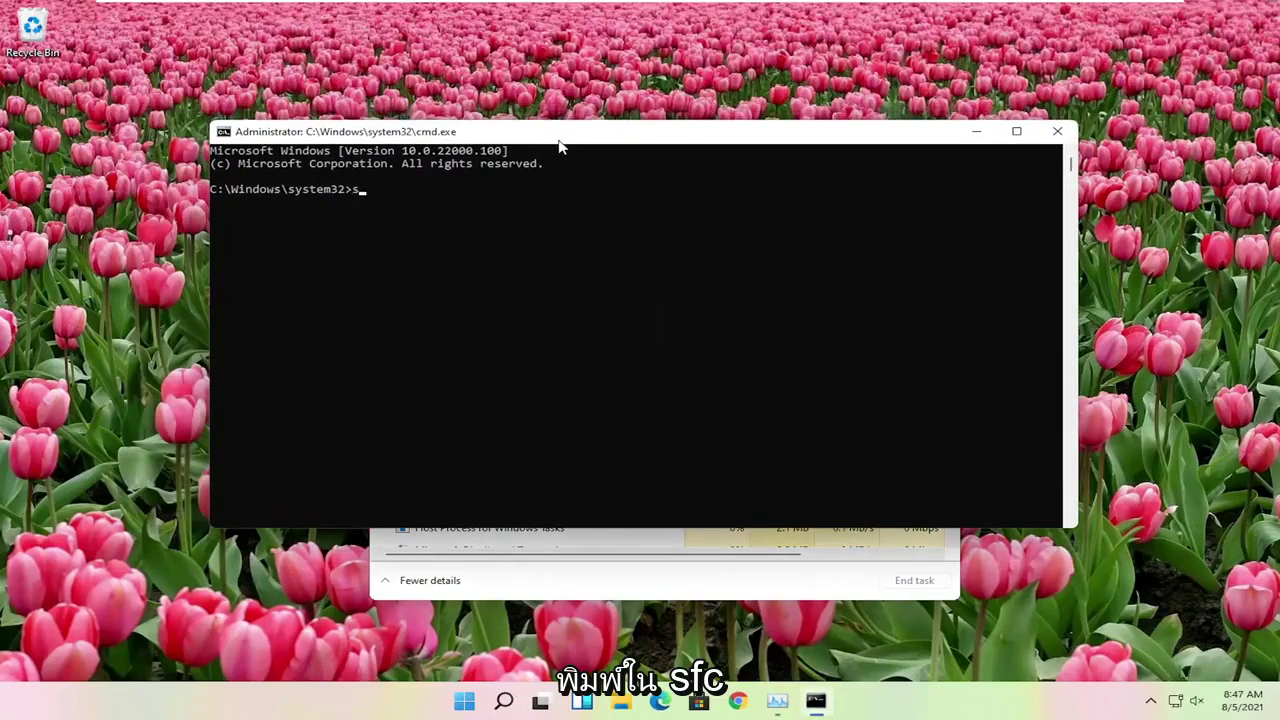
text(fc /)
text(scannow)
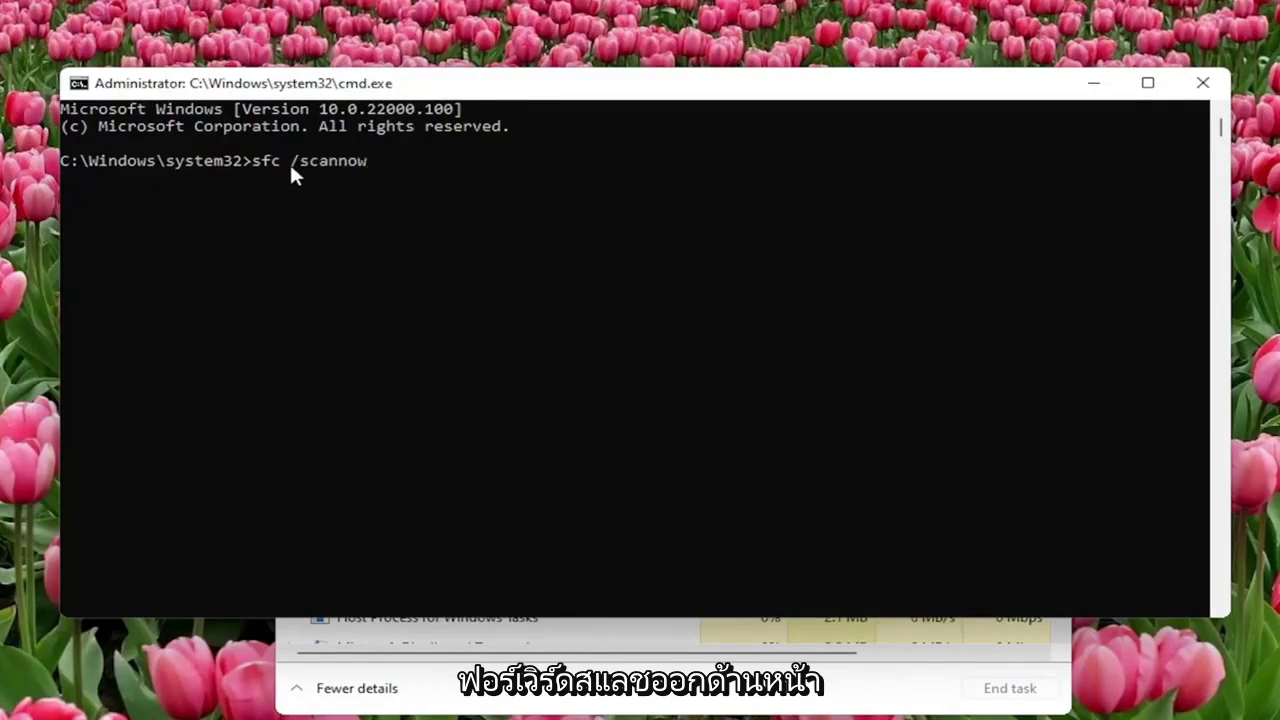
drag(286, 86, 314, 93)
key(Return)
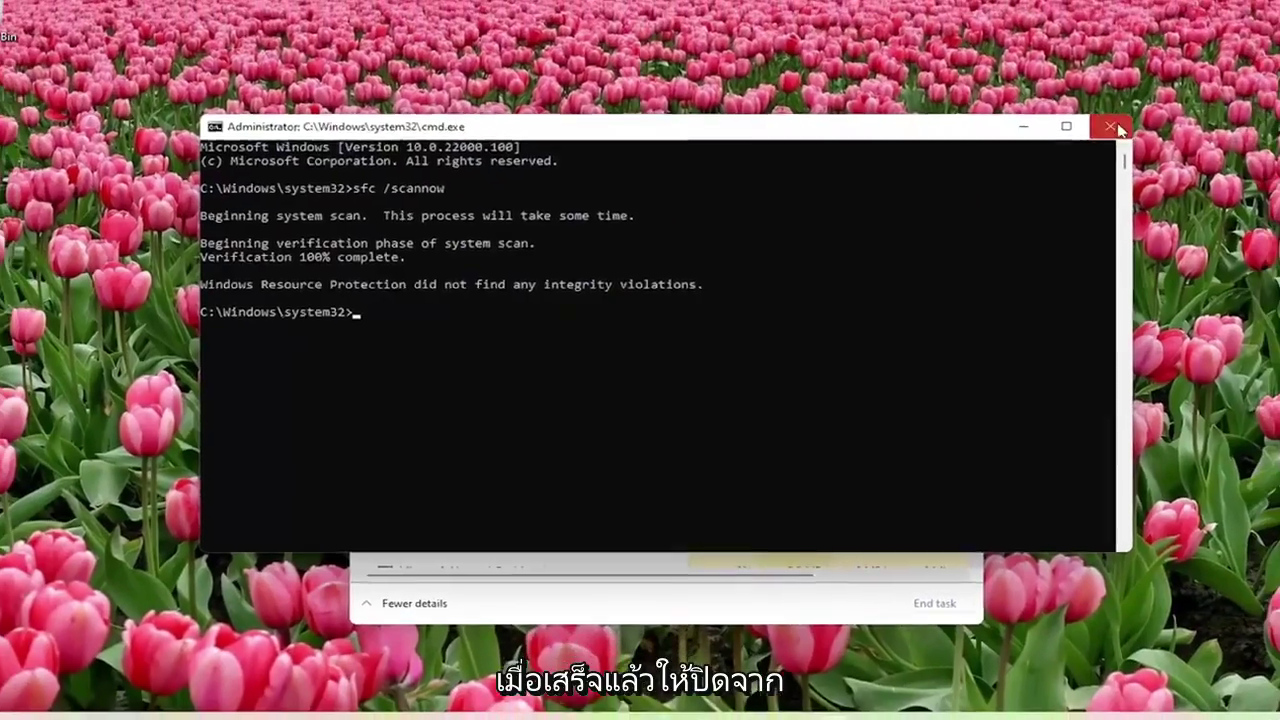
click(1147, 113)
click(944, 141)
Restart the computer to finish the system file repair.
right_click(503, 701)
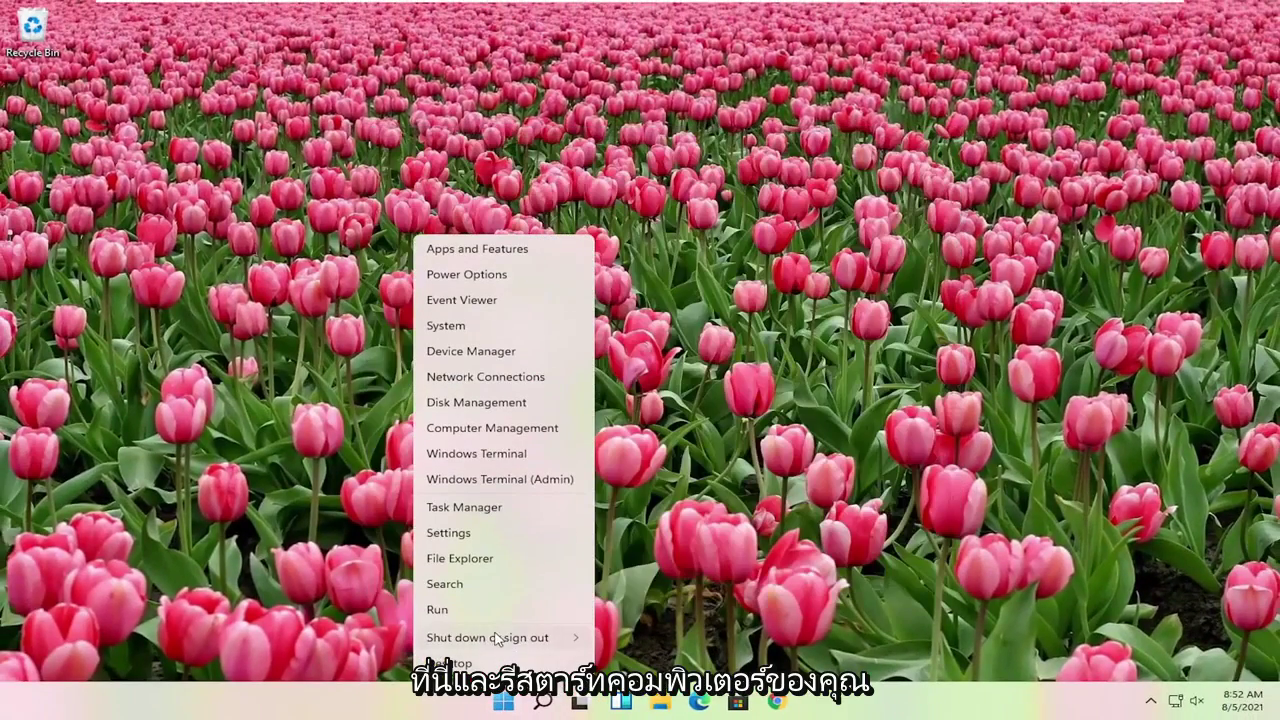
mouse_move(500, 638)
click(624, 666)
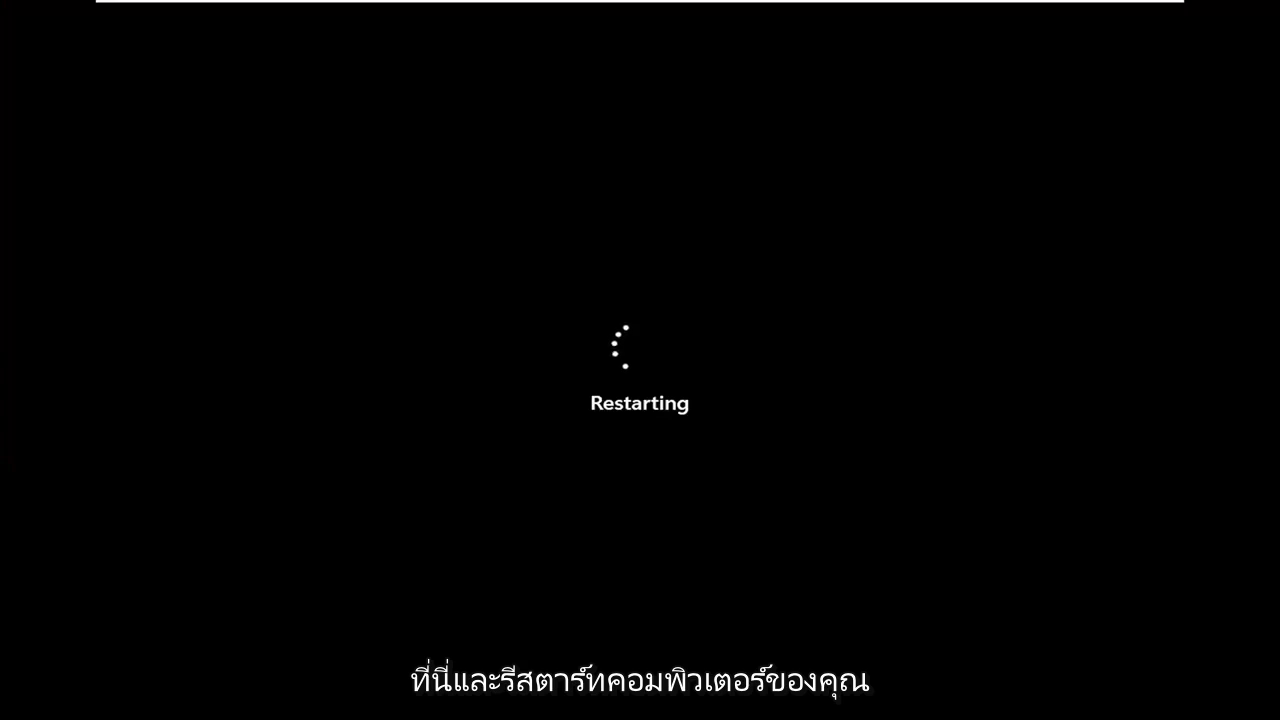